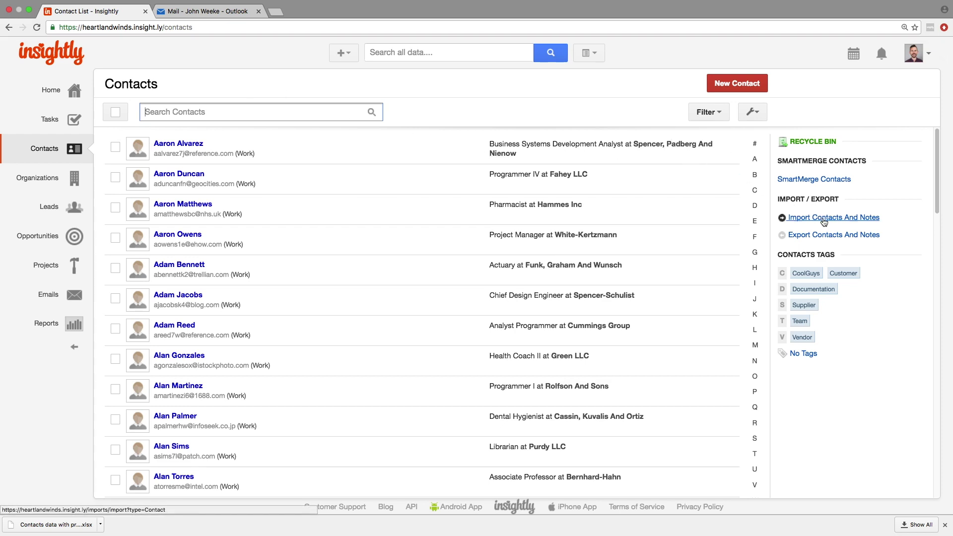
# - Begin a contact import from a CSV file via Import Contacts And Notes
pyautogui.click(825, 220)
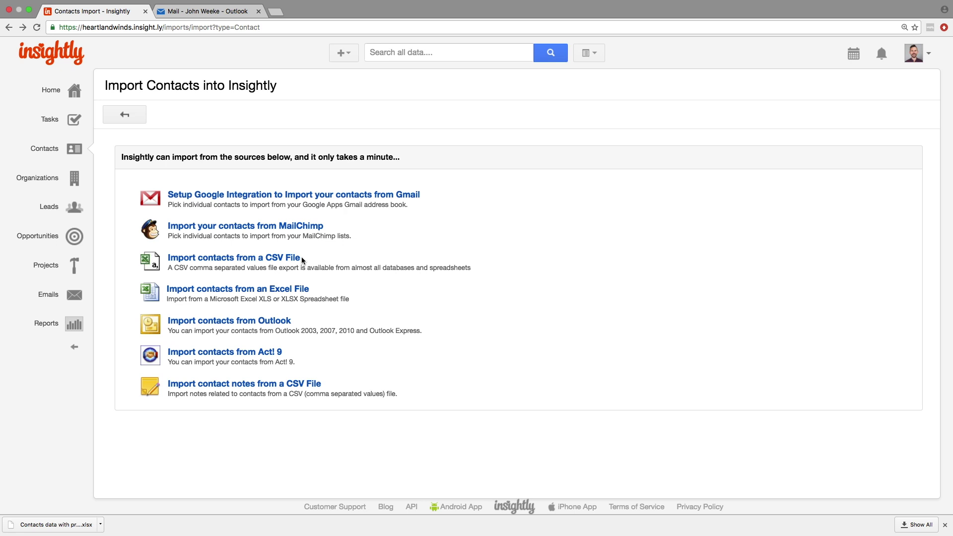
pyautogui.click(298, 258)
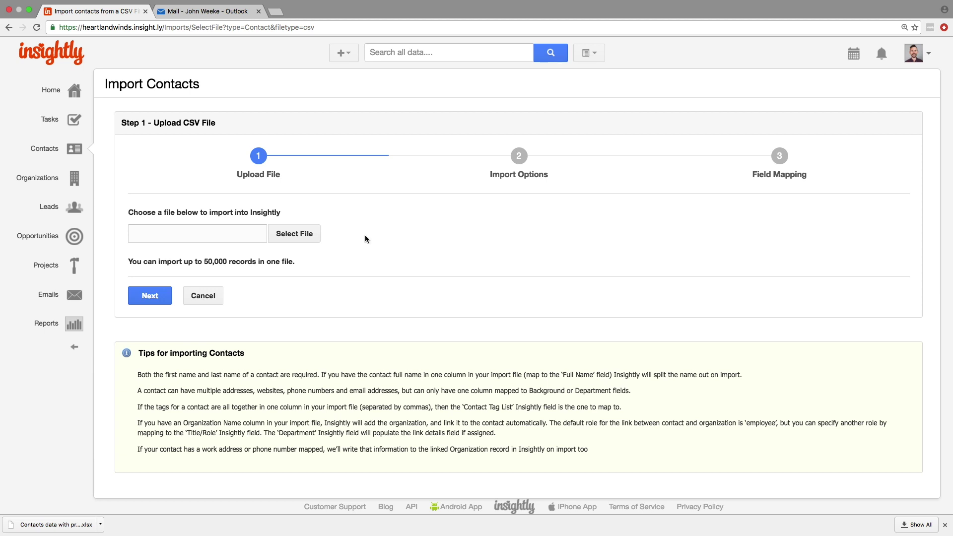
# - Switch desktop spaces to the Numbers spreadsheet holding the 17 contacts
pyautogui.hotkey('ctrl', 'Right')
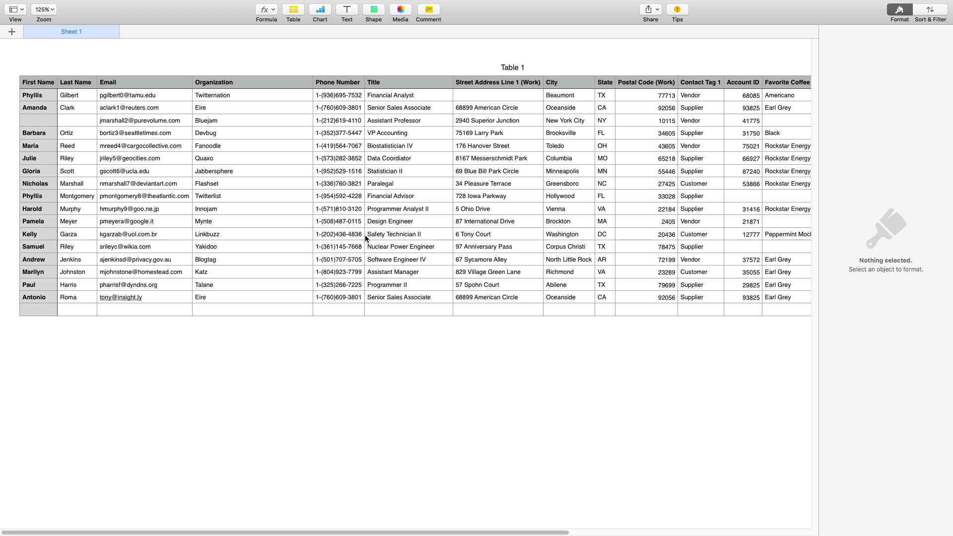
pyautogui.hotkey('ctrl', 'Right')
# - Enter UNKNOWN in row 2's street address and fill row 4's blank first initial and last name
pyautogui.click(463, 97)
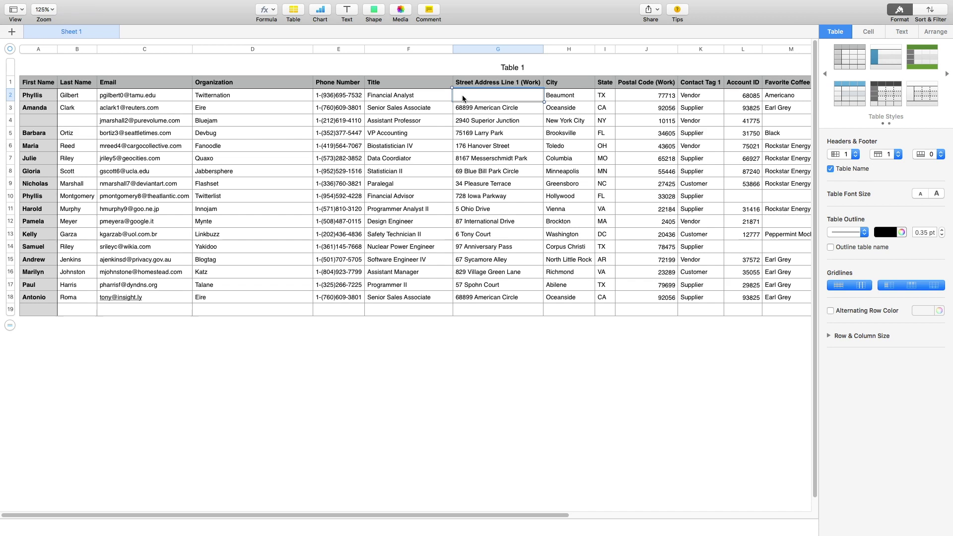
pyautogui.write('UNKNOWN')
pyautogui.click(30, 123)
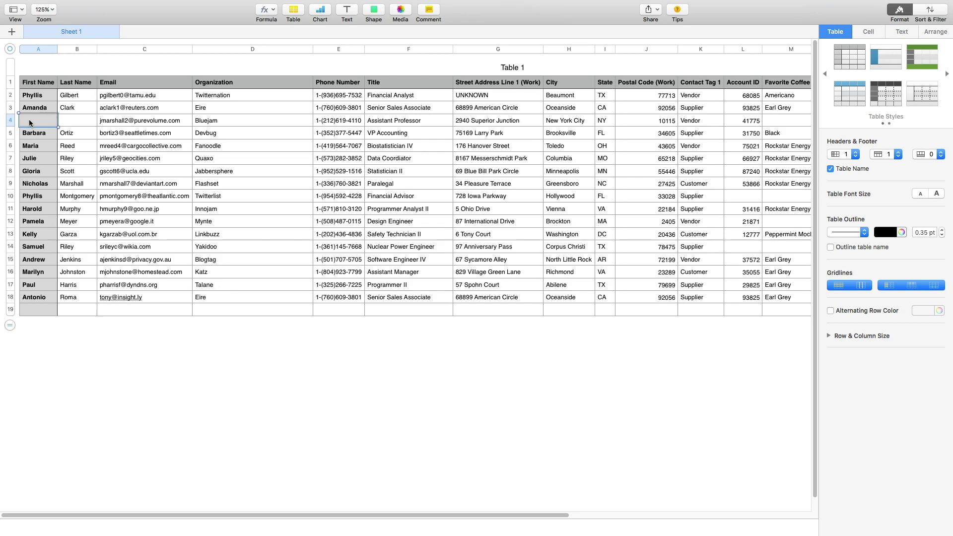
pyautogui.press('Tab')
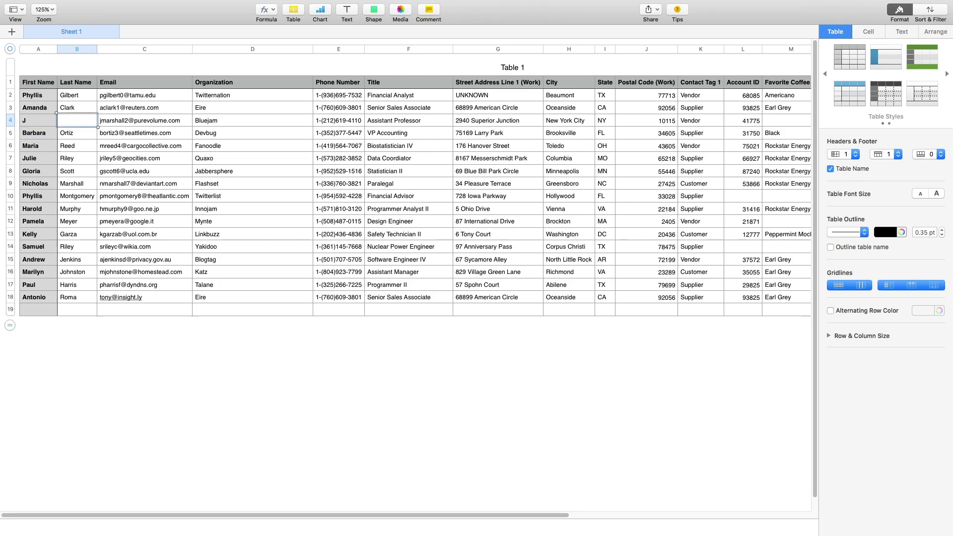
pyautogui.press('Tab')
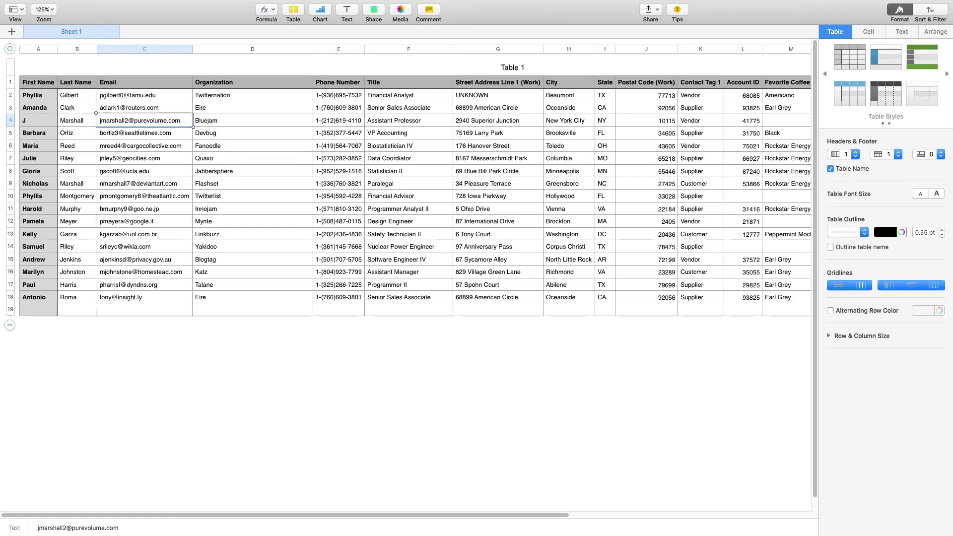
pyautogui.hscroll(10, 408, 198)
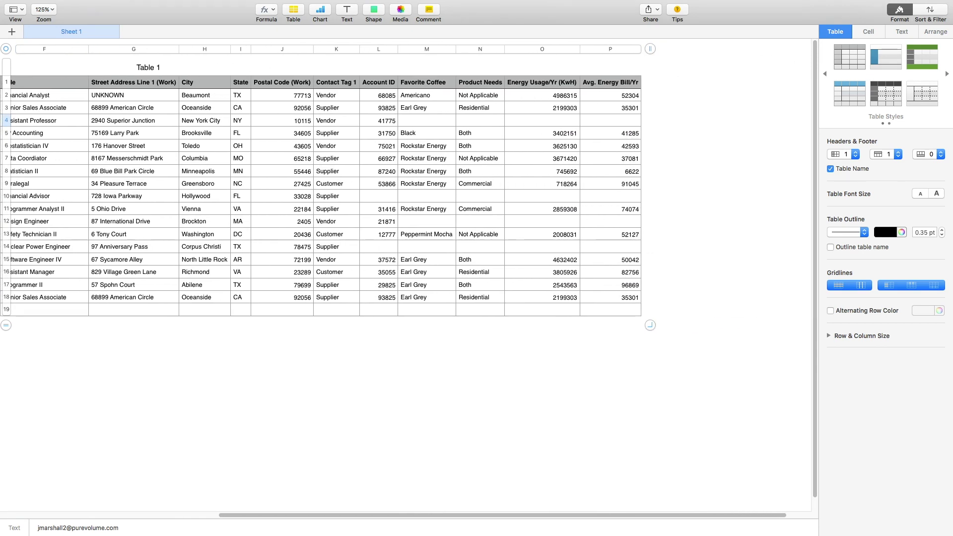
pyautogui.hscroll(-2, 407, 199)
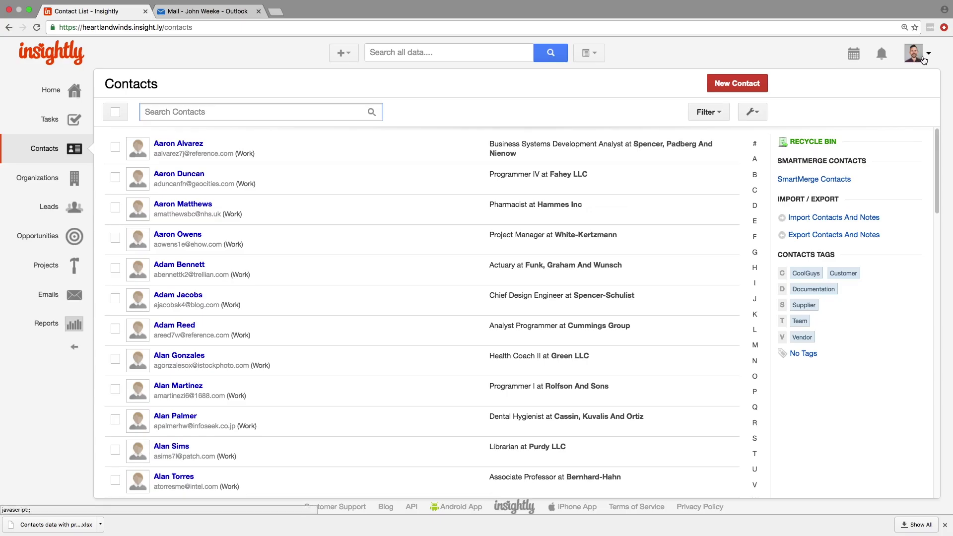
# - Review the contact custom fields in System Settings, then switch back to the import page
pyautogui.click(921, 56)
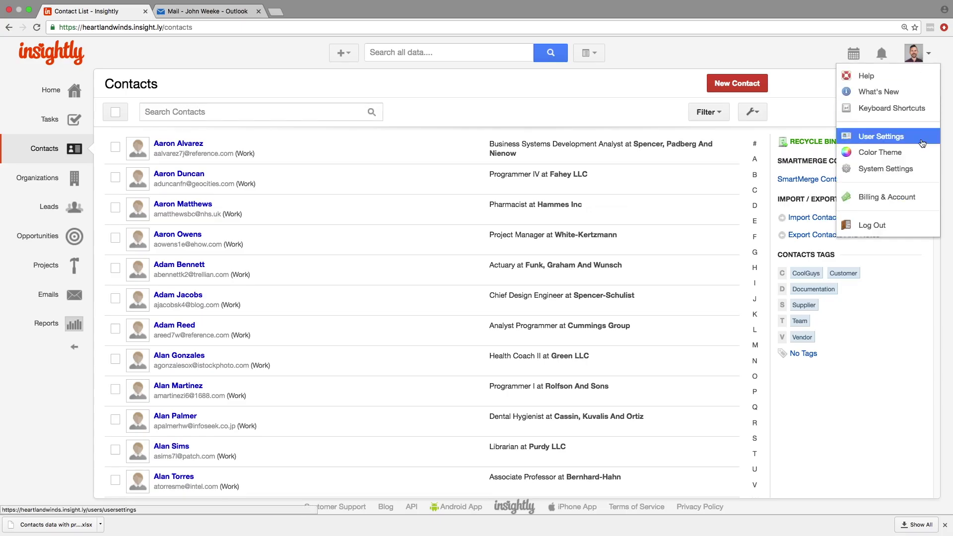
pyautogui.click(906, 166)
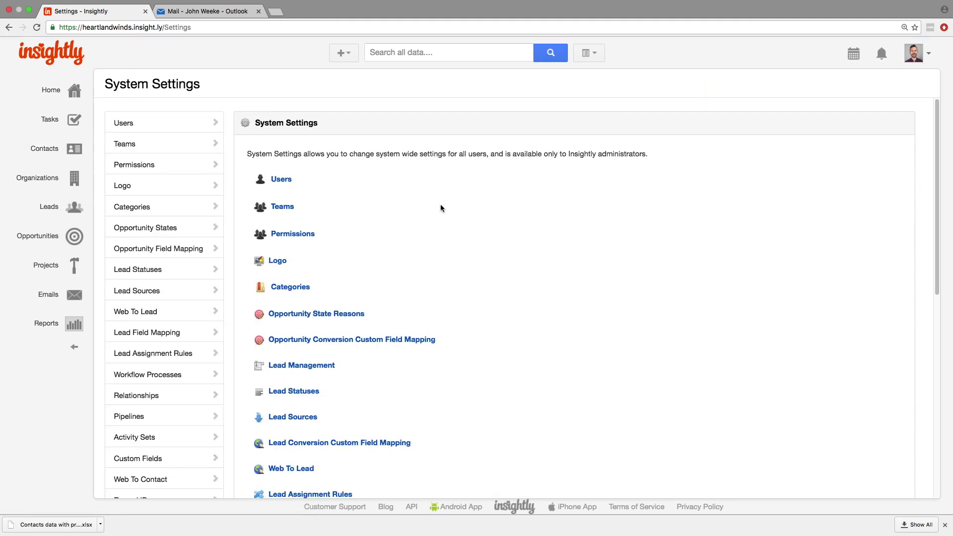
pyautogui.click(157, 460)
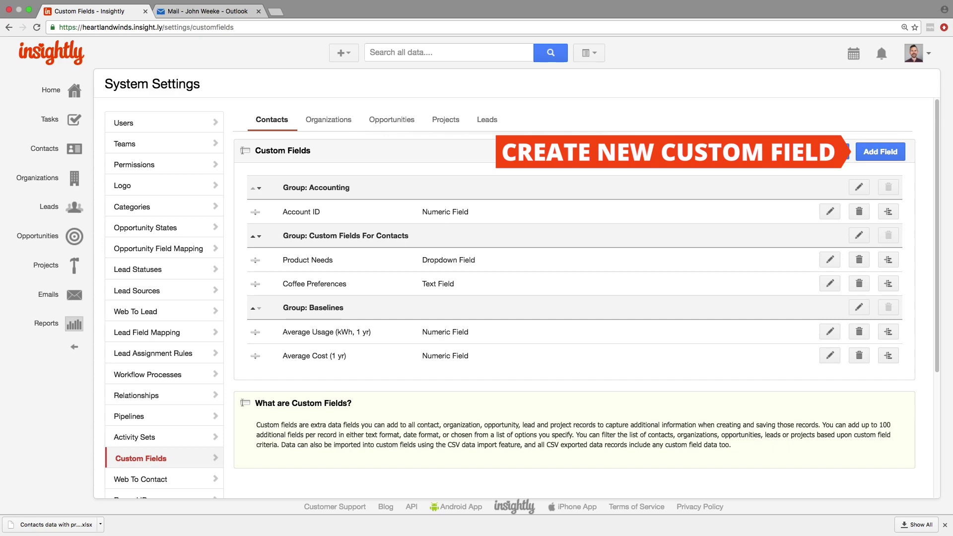
pyautogui.hotkey('ctrl', 'Right')
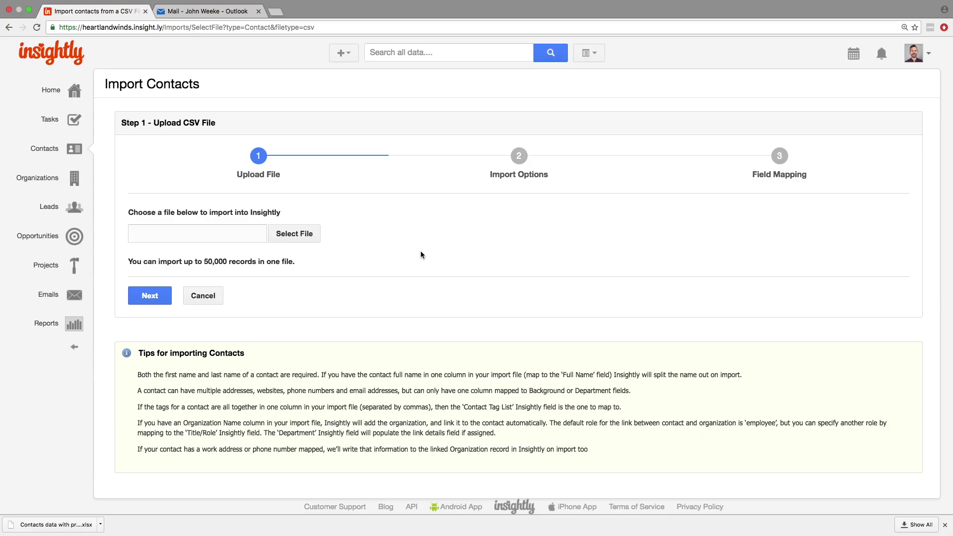
# - Upload the Heartland Contacts Test file as the import's CSV
pyautogui.click(294, 236)
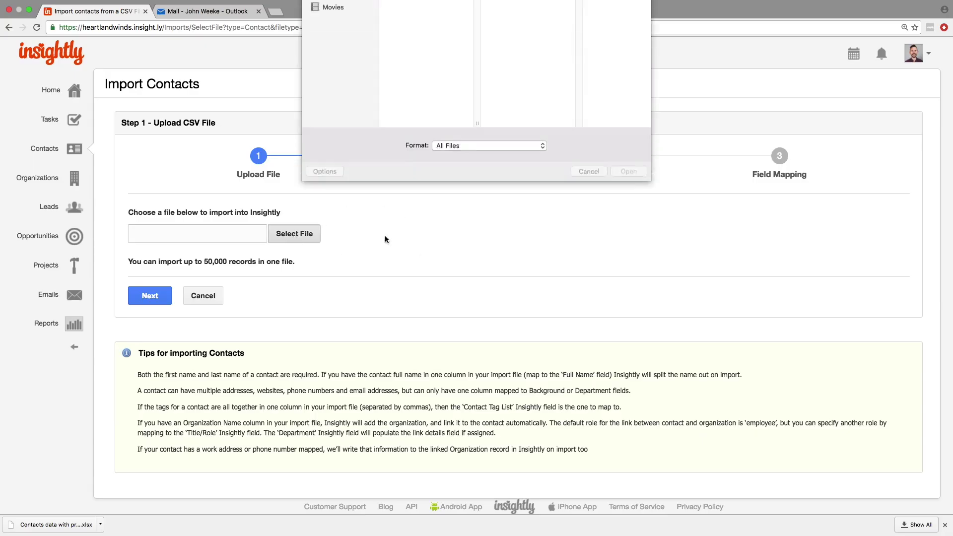
pyautogui.click(413, 25)
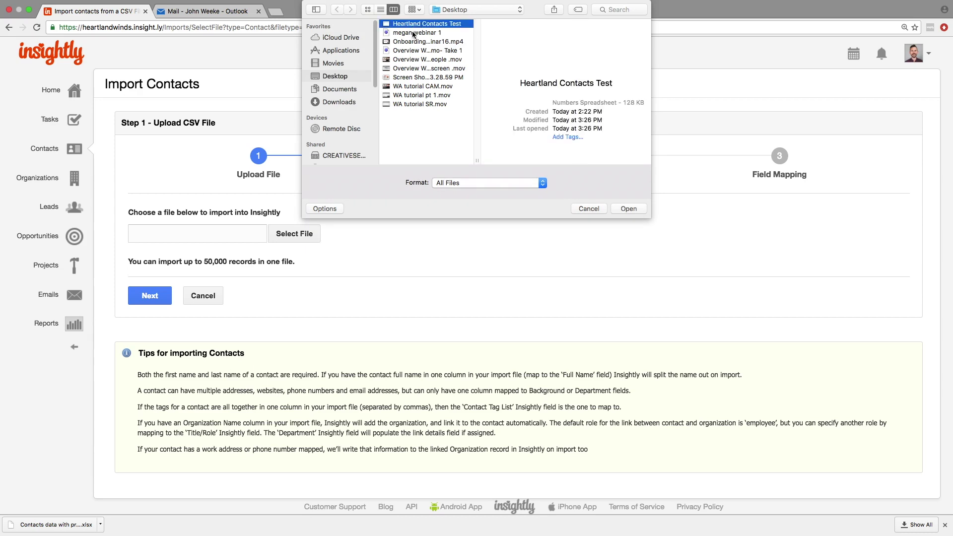
pyautogui.click(621, 214)
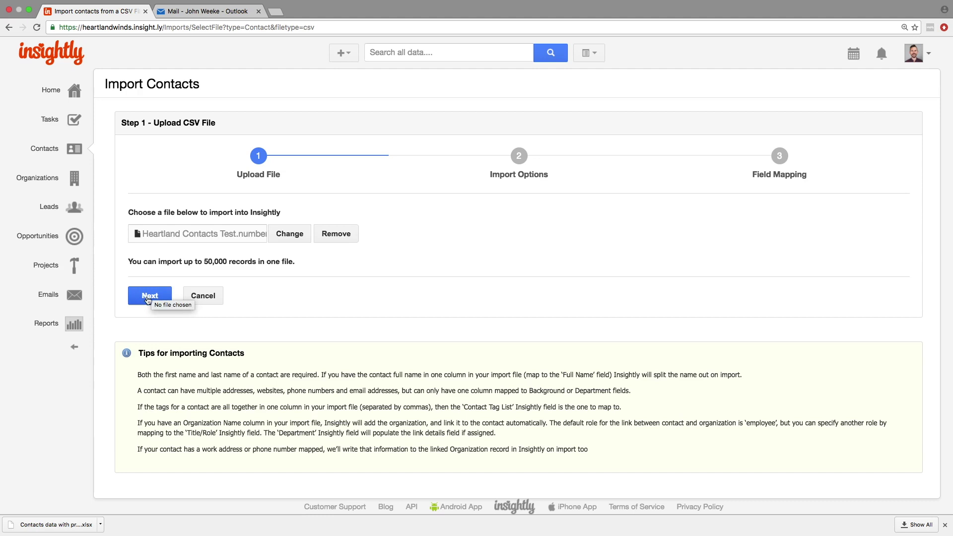
pyautogui.click(148, 298)
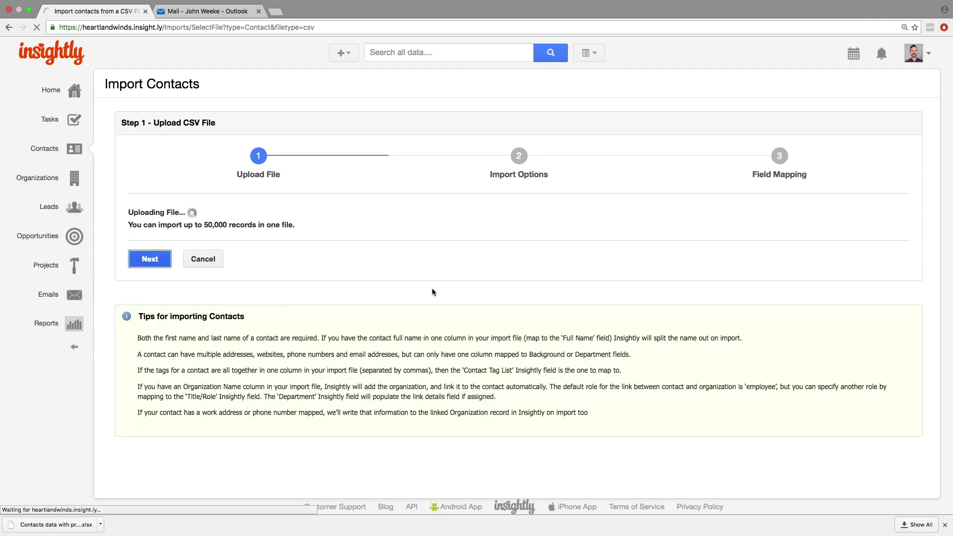
# - Keep the Import Action on Add New Records and proceed to Field Mapping
pyautogui.click(444, 219)
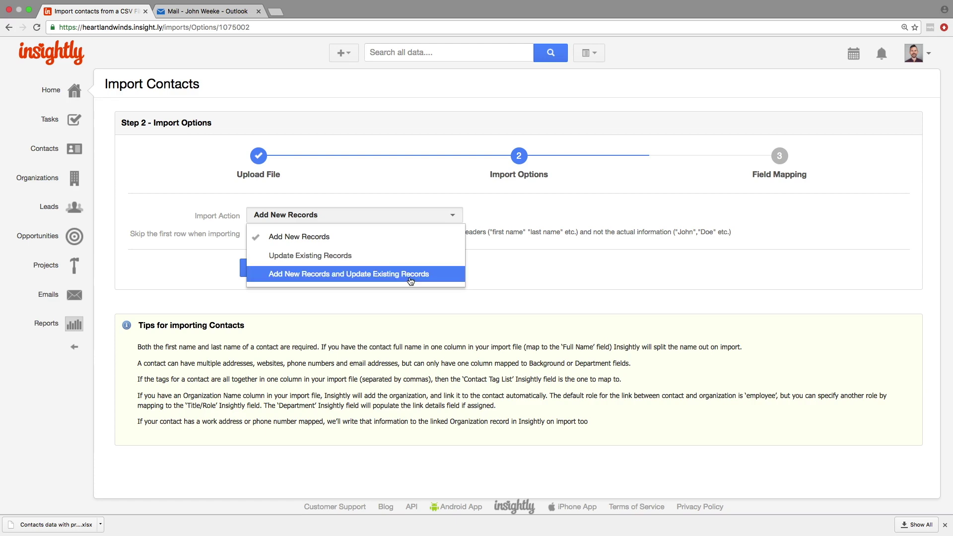
pyautogui.click(406, 247)
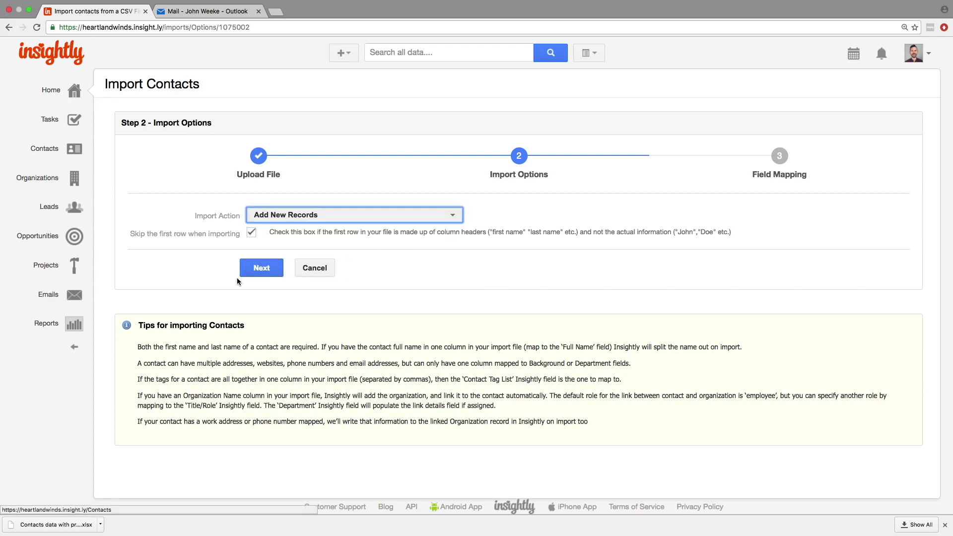
pyautogui.click(251, 275)
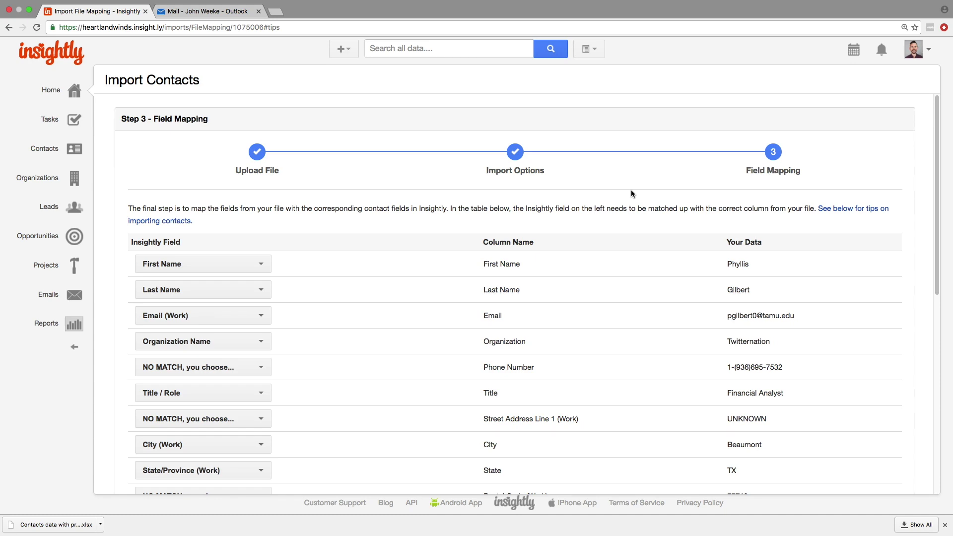
# - Map Phone Number to Phone (Work), street address to Address Line 1 (Work), postal code to Postal Code
pyautogui.scroll(-1, 937, 205)
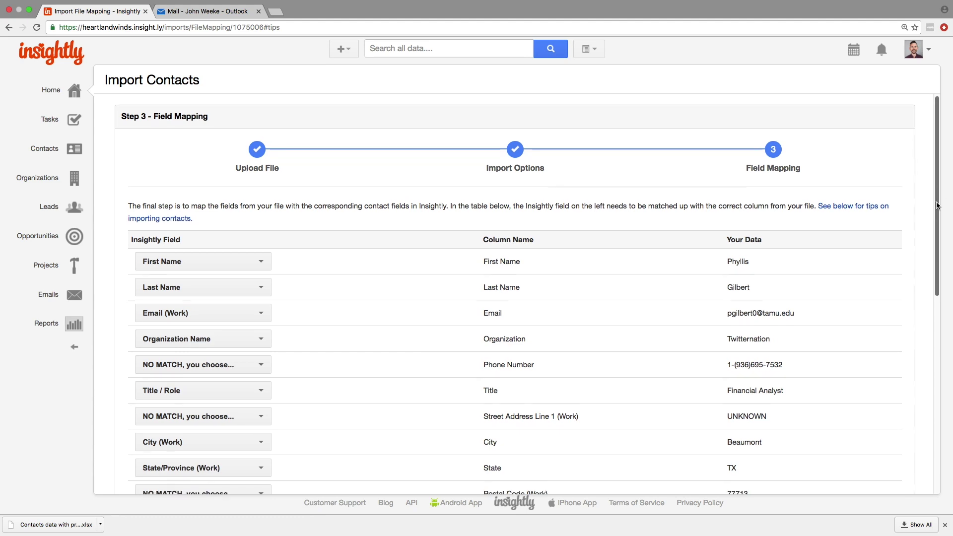
pyautogui.moveTo(937, 205); pyautogui.dragTo(934, 268)
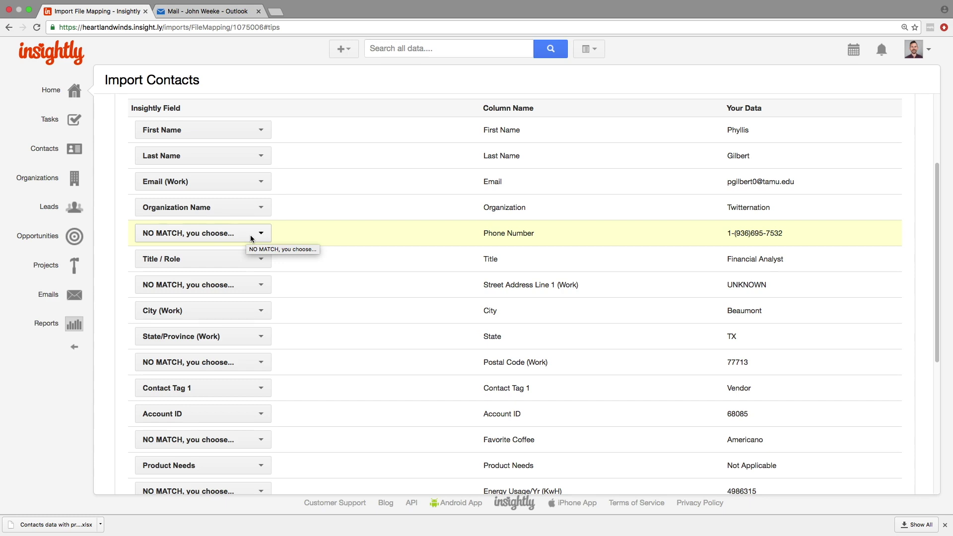
pyautogui.click(251, 233)
pyautogui.scroll(-5, 278, 347)
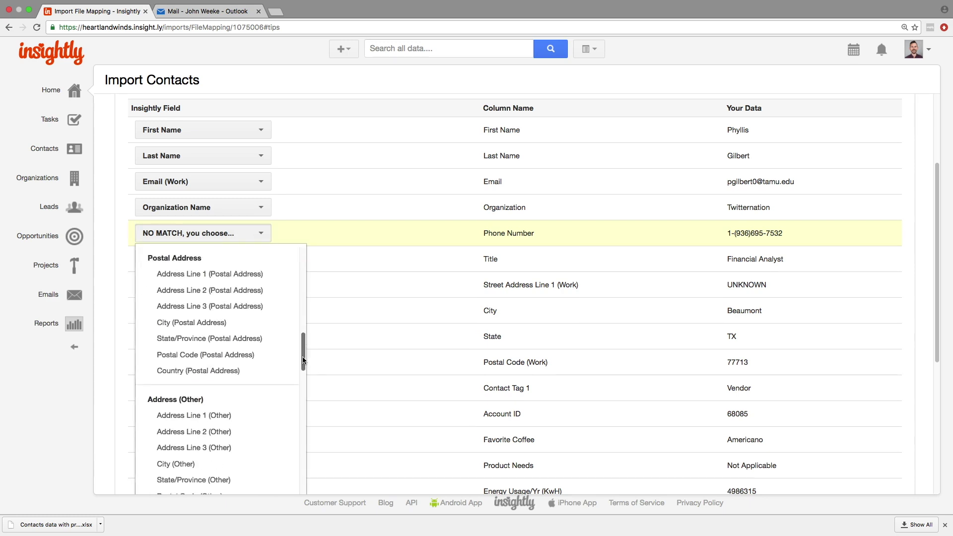
pyautogui.click(198, 476)
pyautogui.moveTo(939, 281); pyautogui.dragTo(938, 334)
pyautogui.click(203, 179)
pyautogui.scroll(-2, 199, 297)
pyautogui.click(181, 396)
pyautogui.click(258, 256)
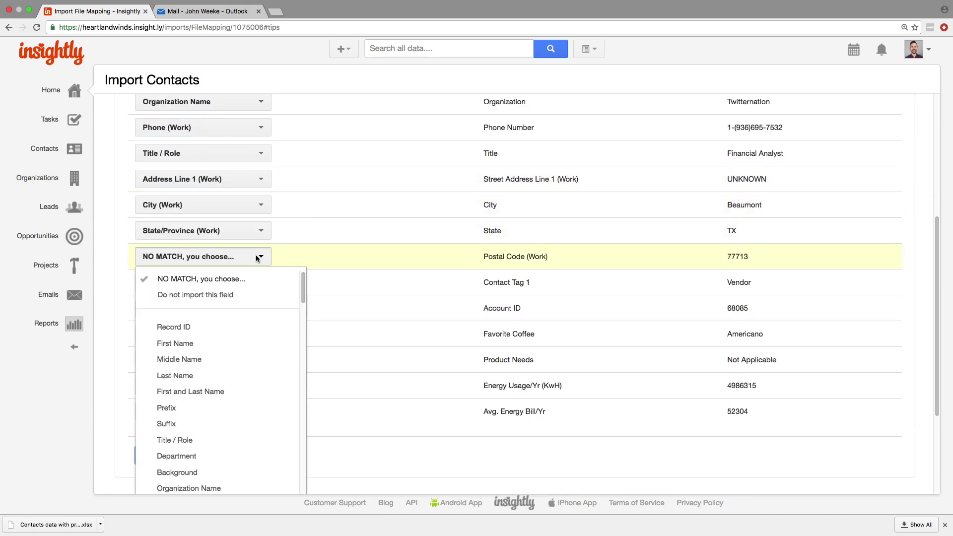
pyautogui.scroll(-5, 199, 397)
pyautogui.click(188, 422)
# - Map Favorite Coffee to Coffee Preferences, energy usage to Average Usage, energy bill to Average Cost
pyautogui.scroll(-2, 347, 278)
pyautogui.click(260, 243)
pyautogui.click(189, 394)
pyautogui.click(261, 294)
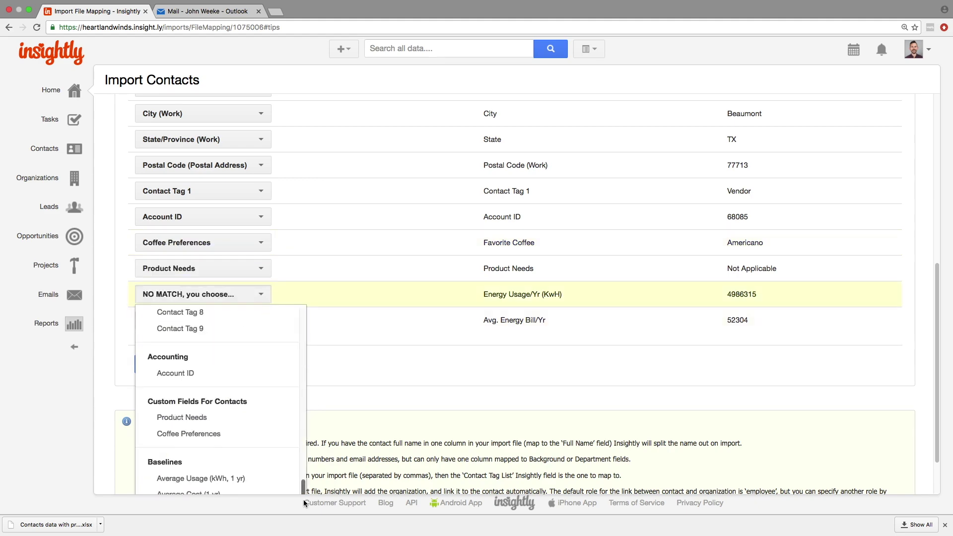
pyautogui.click(198, 417)
pyautogui.scroll(-1, 223, 347)
pyautogui.click(260, 277)
pyautogui.click(263, 452)
pyautogui.scroll(-2, 296, 332)
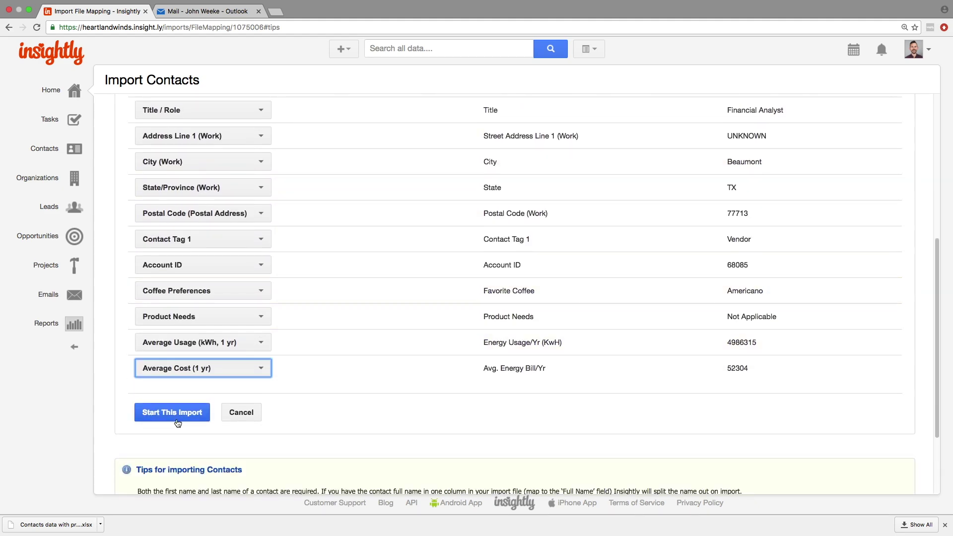
# - Start the import, read the completion email in Outlook, and return to Insightly's contacts list
pyautogui.click(175, 413)
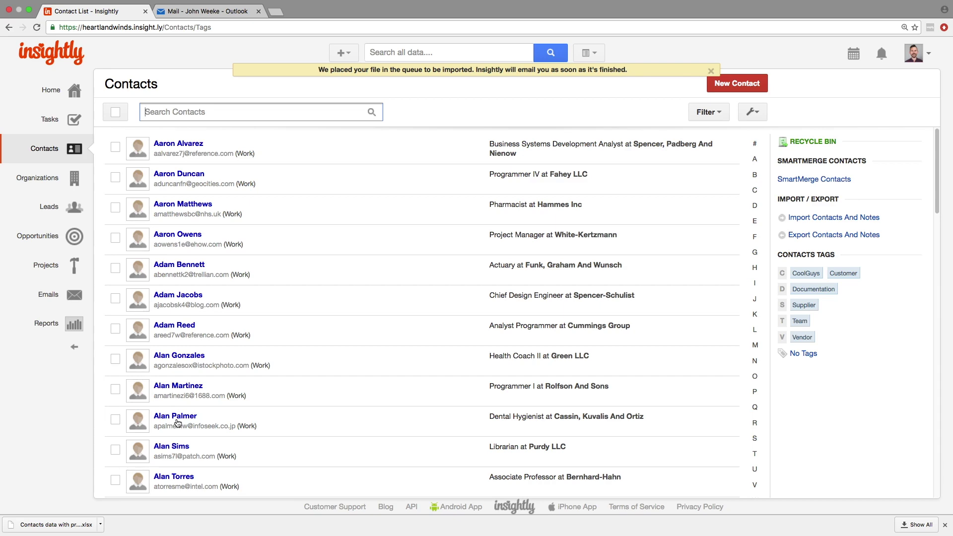
pyautogui.hotkey('ctrl', 'Tab')
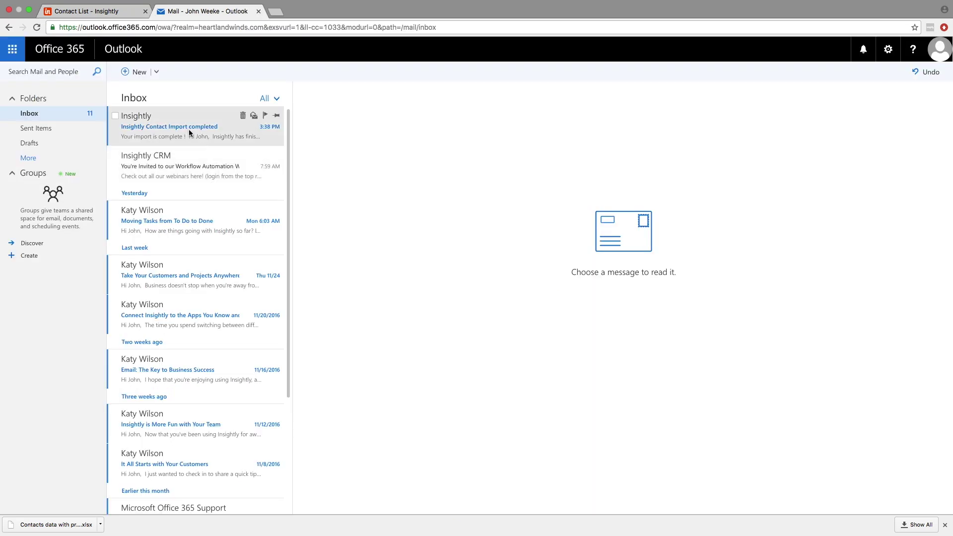
pyautogui.click(193, 132)
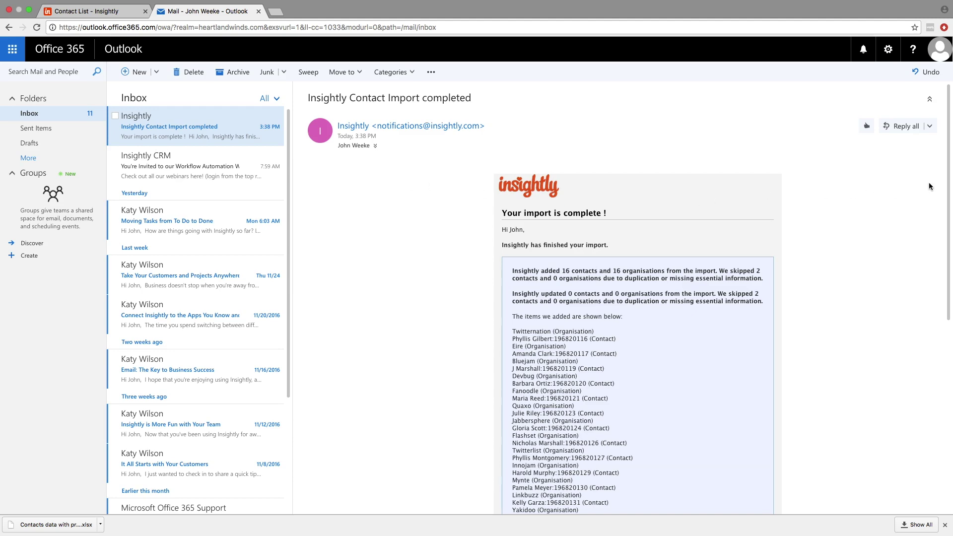
pyautogui.hotkey('ctrl', 'shift', 'Tab')
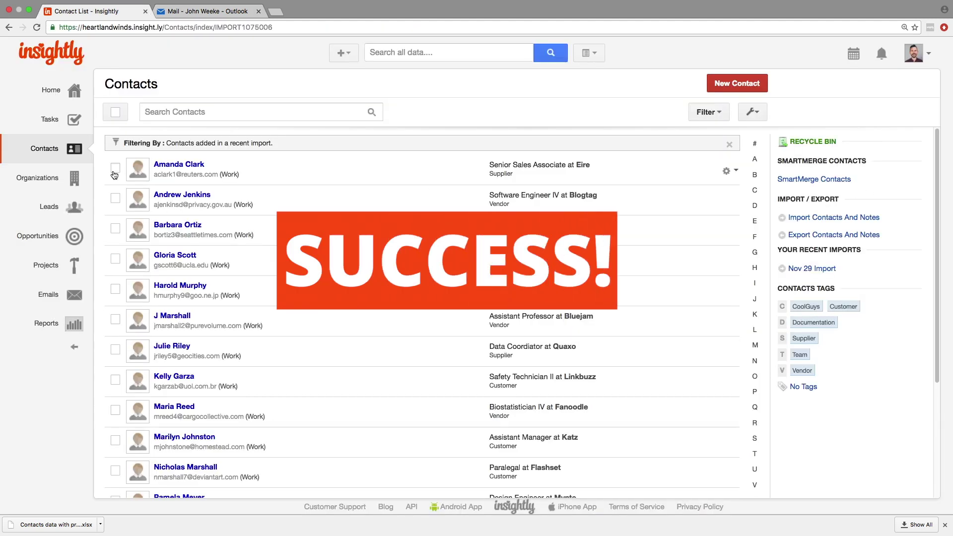